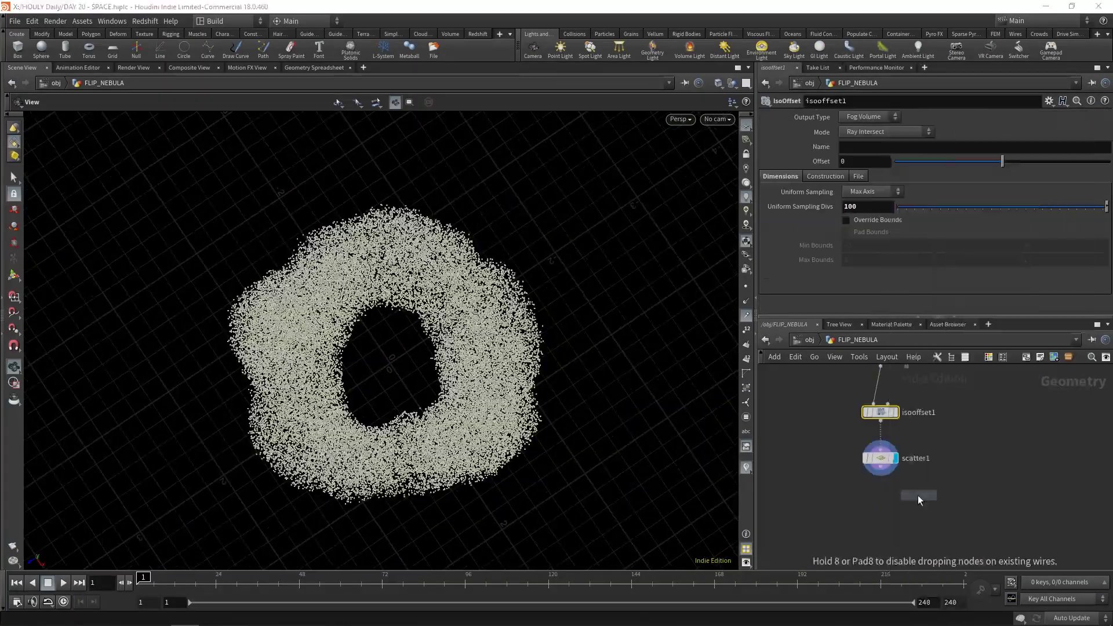
# Drive the star transform's Rotate with a $FF frame expression.
pyautogui.write('$FF*')
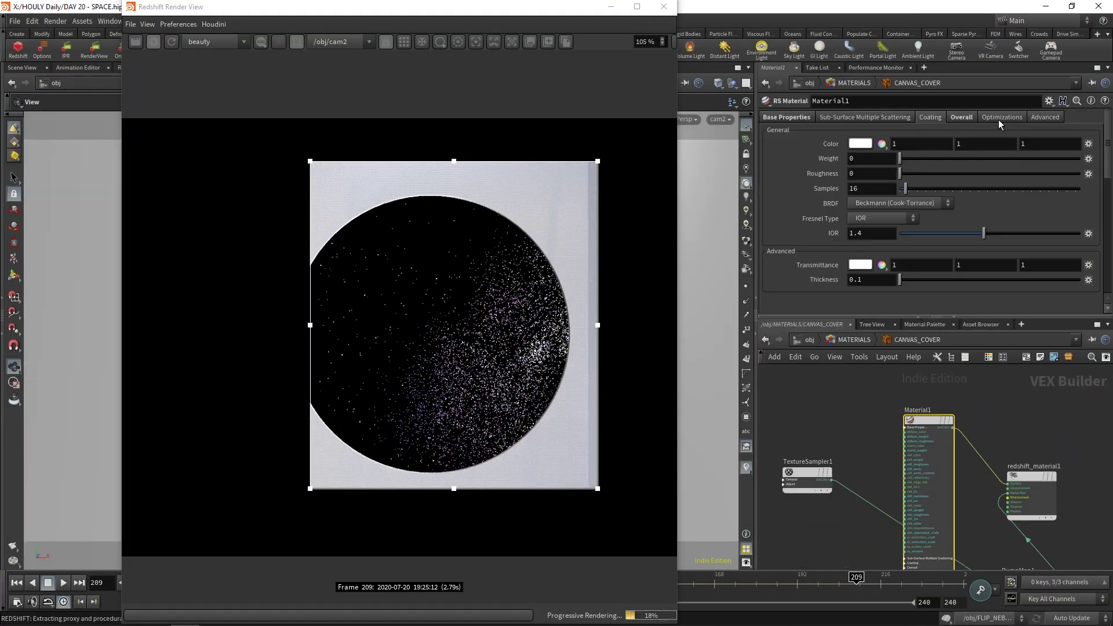
# Show the CANVAS_COVER RS Material's Overall settings, with Opacity at 1, 0.05, 0.05.
pyautogui.click(1001, 117)
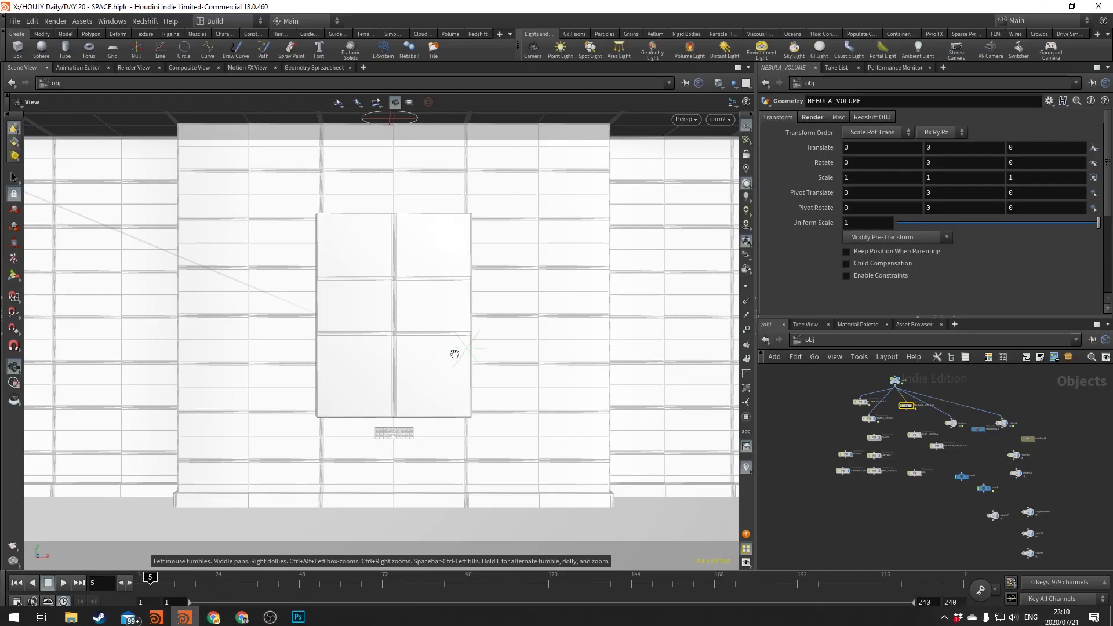
# Drop the scene camera, frame NEBULA_VOLUME, and orbit around the nebula cloud.
pyautogui.scroll(4, 902, 424)
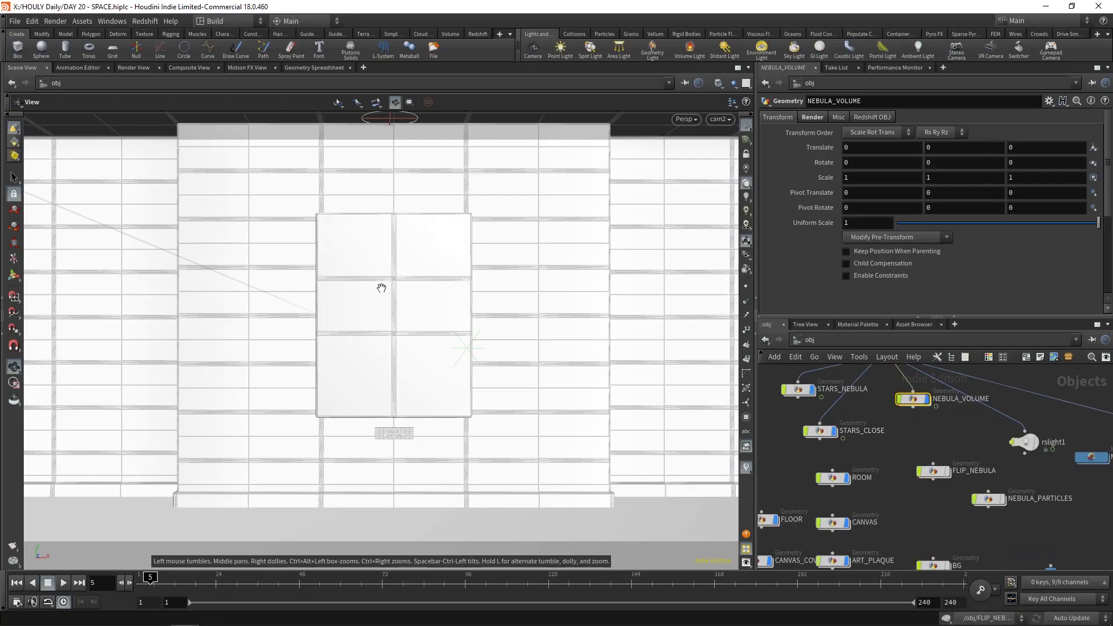
pyautogui.press('h')
pyautogui.press('g')
pyautogui.moveTo(378, 323)
pyautogui.mouseDown()
pyautogui.moveTo(540, 359)
pyautogui.moveTo(595, 297)
pyautogui.moveTo(489, 316)
pyautogui.moveTo(331, 316)
pyautogui.moveTo(385, 325)
pyautogui.mouseUp()
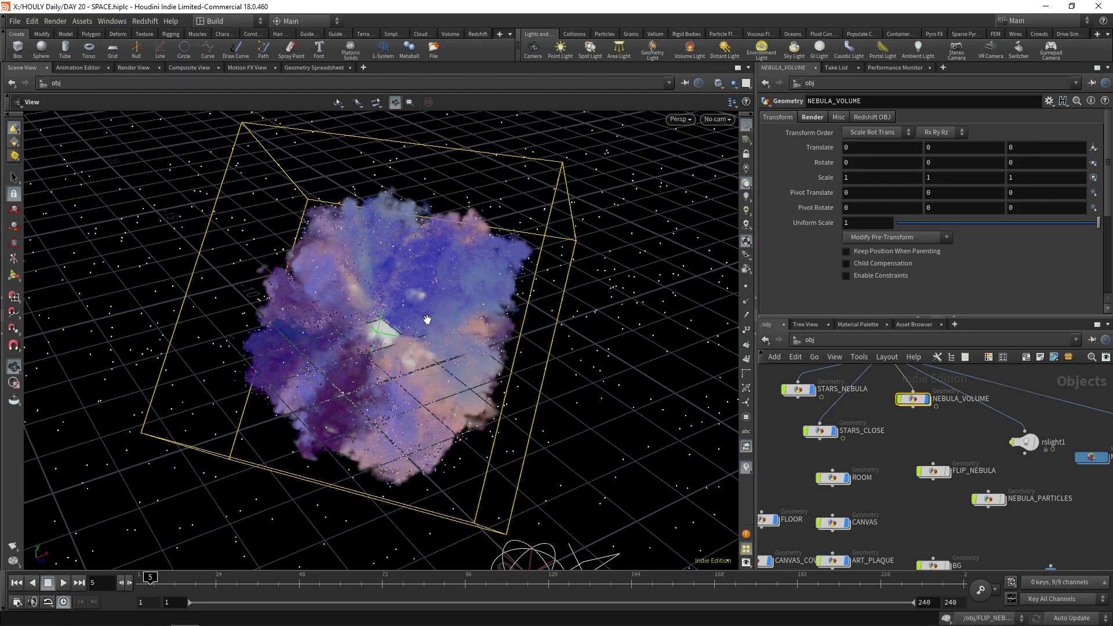
# Enter FLIP_NEBULA and view the cached smoke volume at a later frame.
pyautogui.moveTo(841, 417); pyautogui.dragTo(805, 410, button='middle')
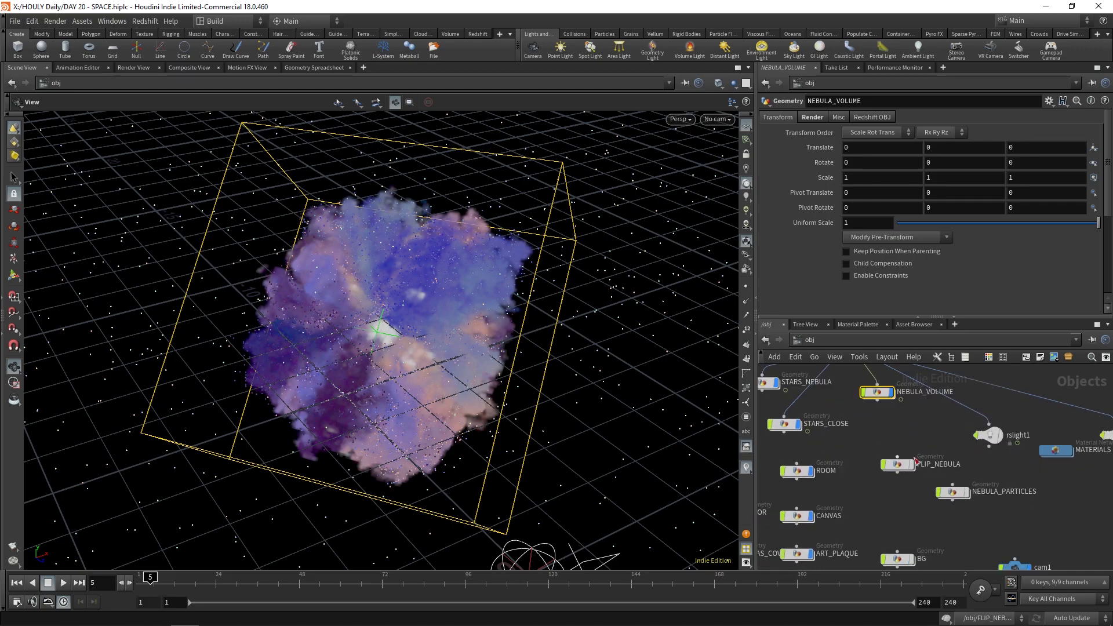
pyautogui.click(897, 465)
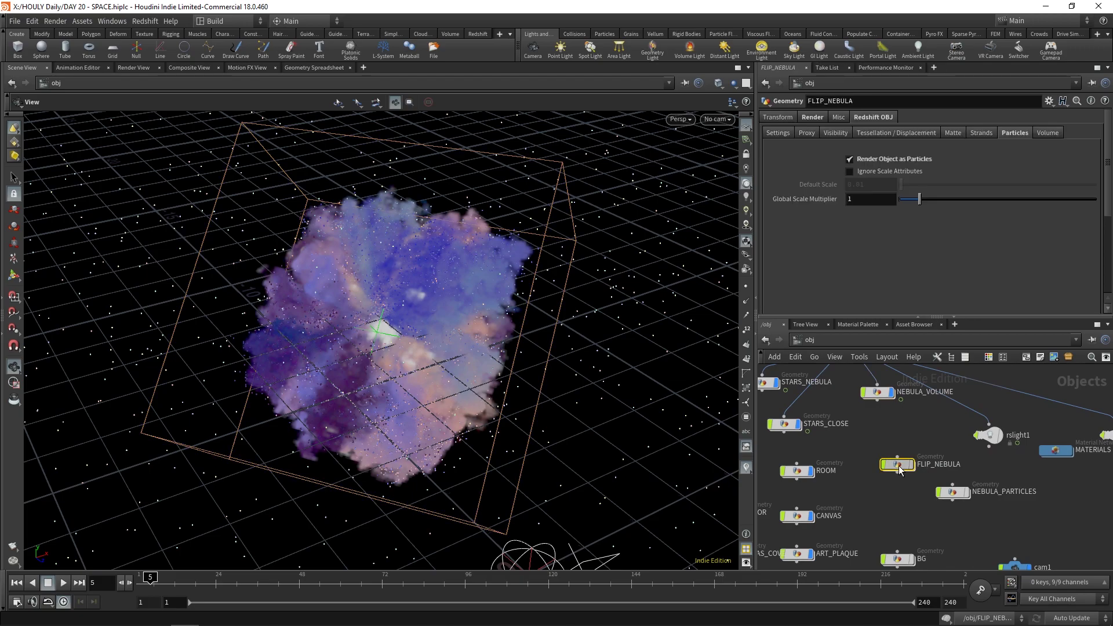
pyautogui.doubleClick(899, 465)
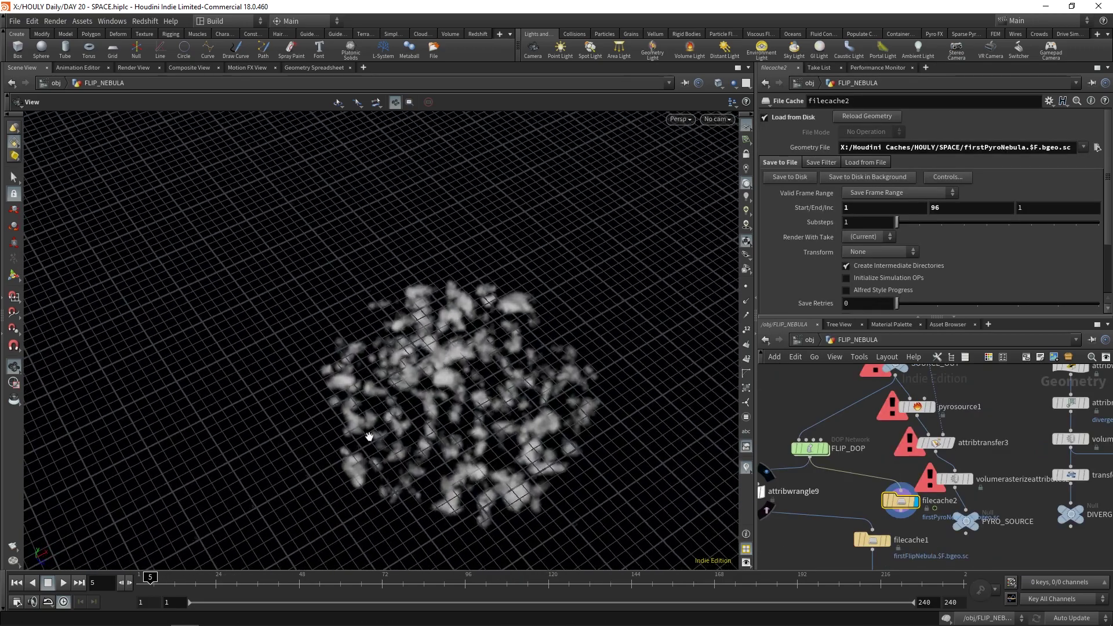
pyautogui.click(441, 579)
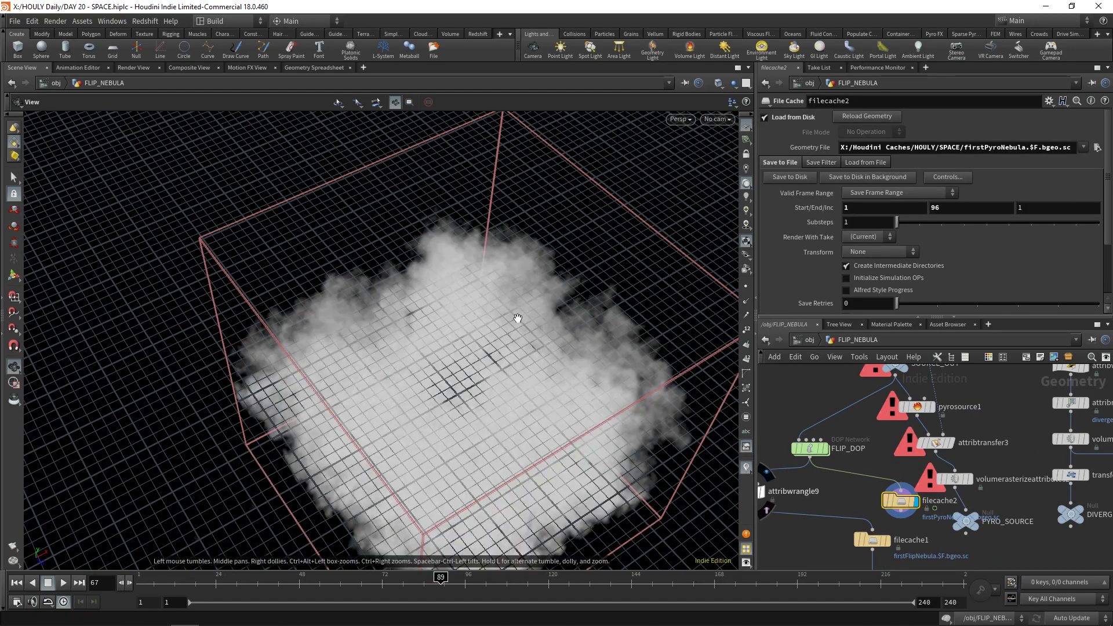
pyautogui.moveTo(499, 377); pyautogui.dragTo(493, 324)
pyautogui.scroll(-1, 893, 496)
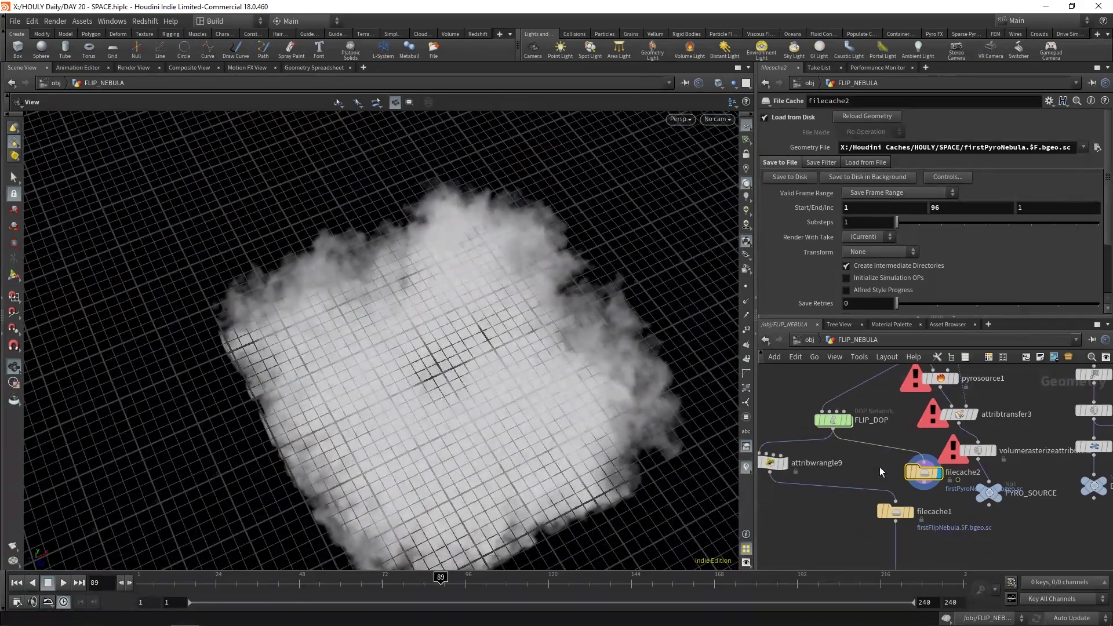
# Display the filecache1 particles and inspect them from above at frame 74.
pyautogui.click(911, 512)
pyautogui.moveTo(348, 261); pyautogui.dragTo(371, 279)
pyautogui.moveTo(138, 581); pyautogui.dragTo(511, 589)
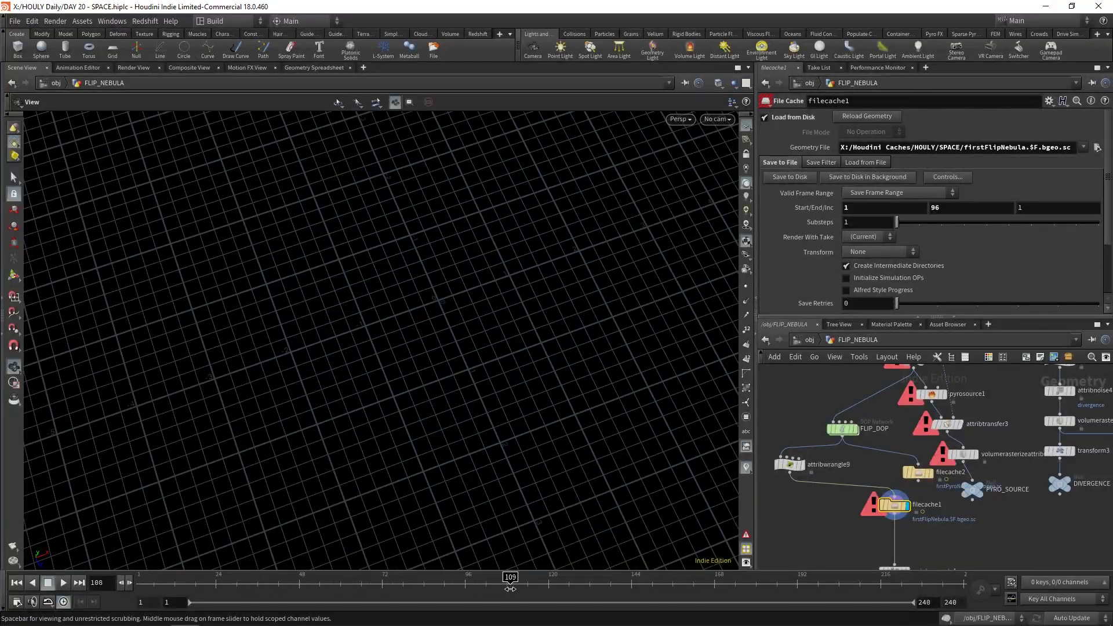
pyautogui.click(390, 582)
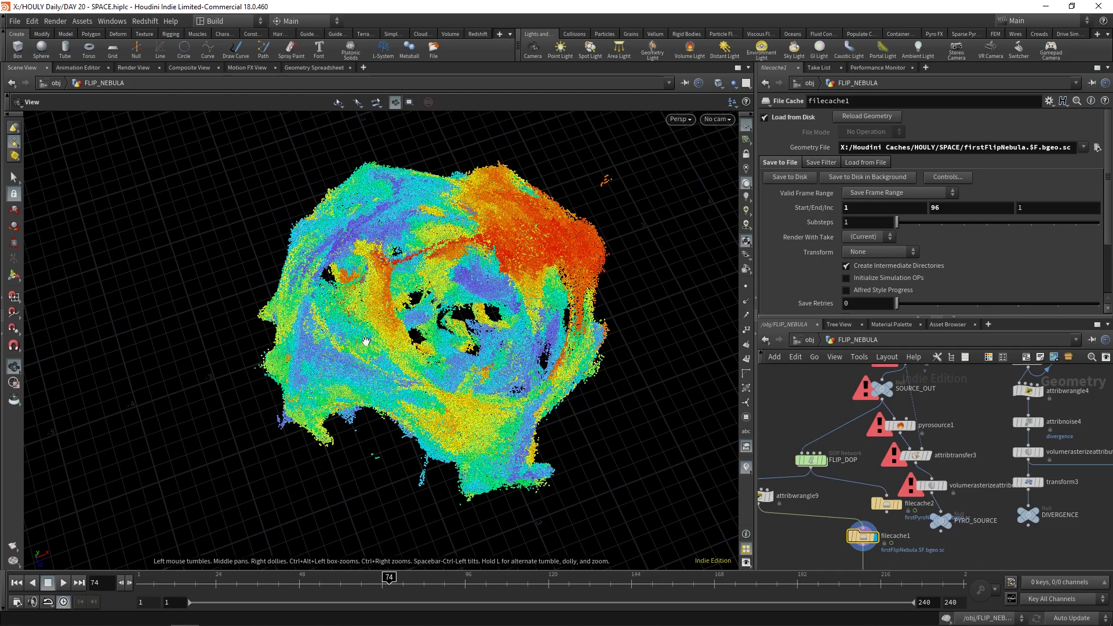
pyautogui.scroll(-5, 928, 406)
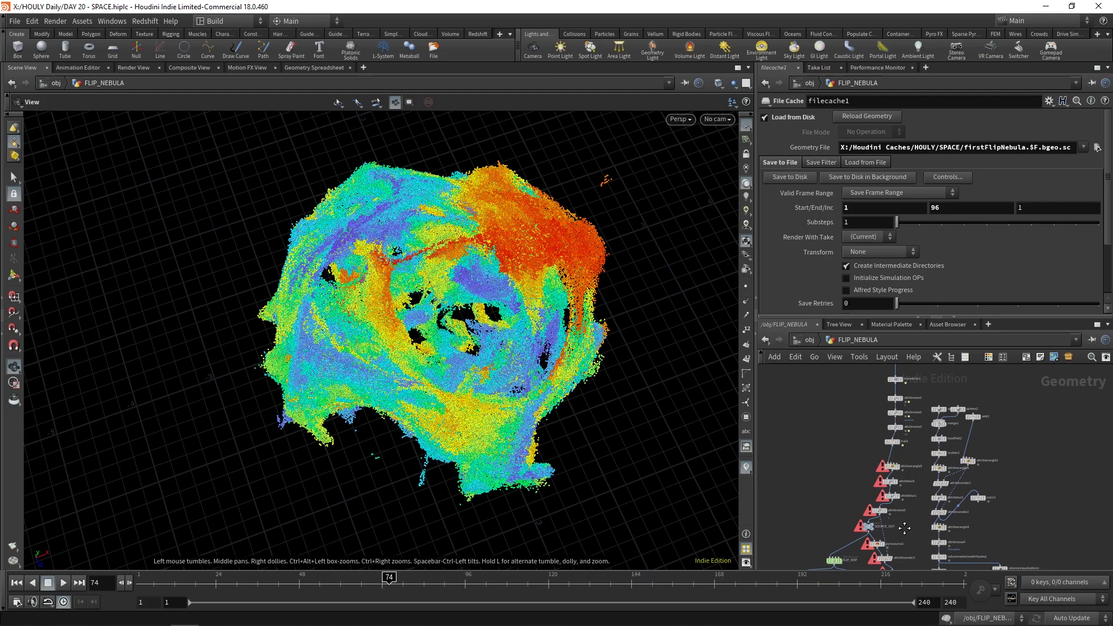
# Return to the /obj network with the nebula volume in view.
pyautogui.click(809, 341)
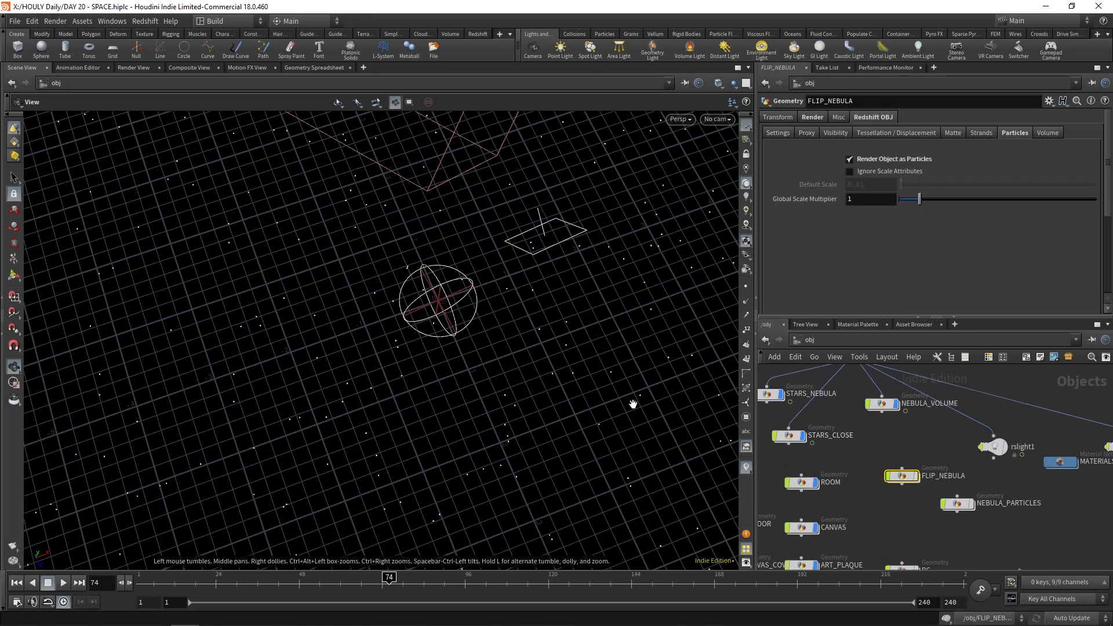
pyautogui.moveTo(633, 403); pyautogui.dragTo(381, 351)
pyautogui.scroll(5, 394, 290)
pyautogui.scroll(-2, 388, 298)
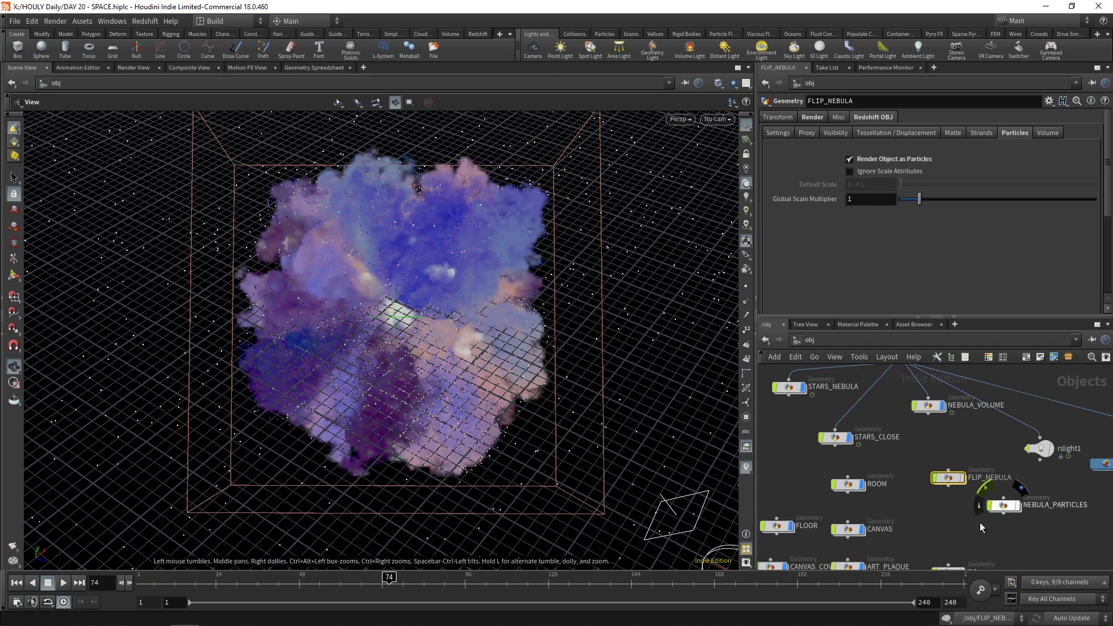
# Place NEBULA_PARTICLES under FLIP_NEBULA and colour its node red.
pyautogui.moveTo(1004, 511); pyautogui.dragTo(975, 512)
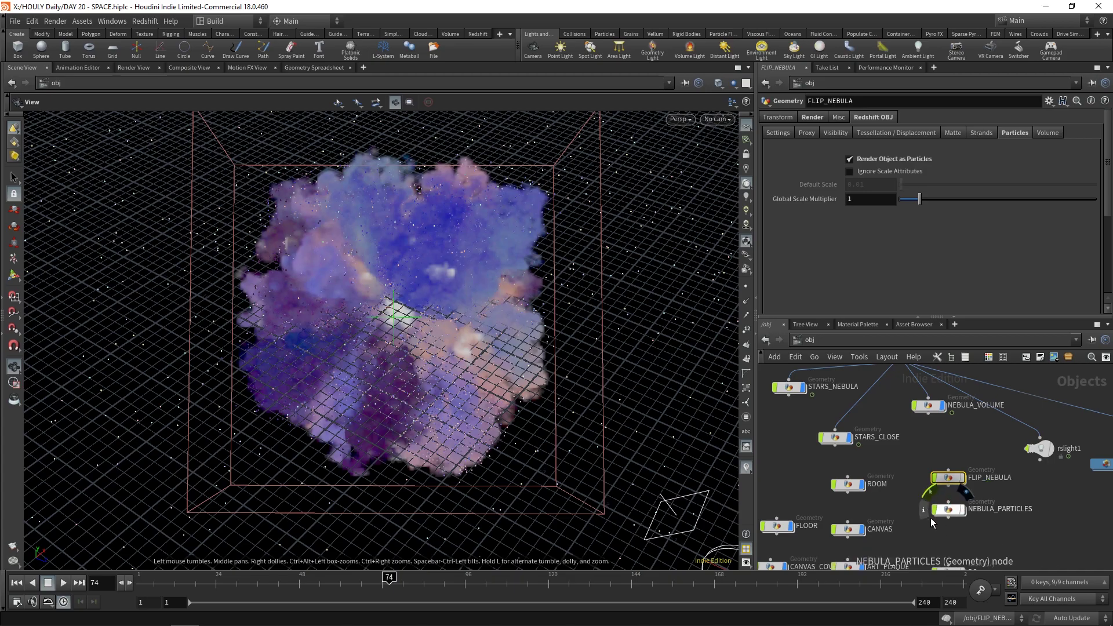
pyautogui.click(954, 512)
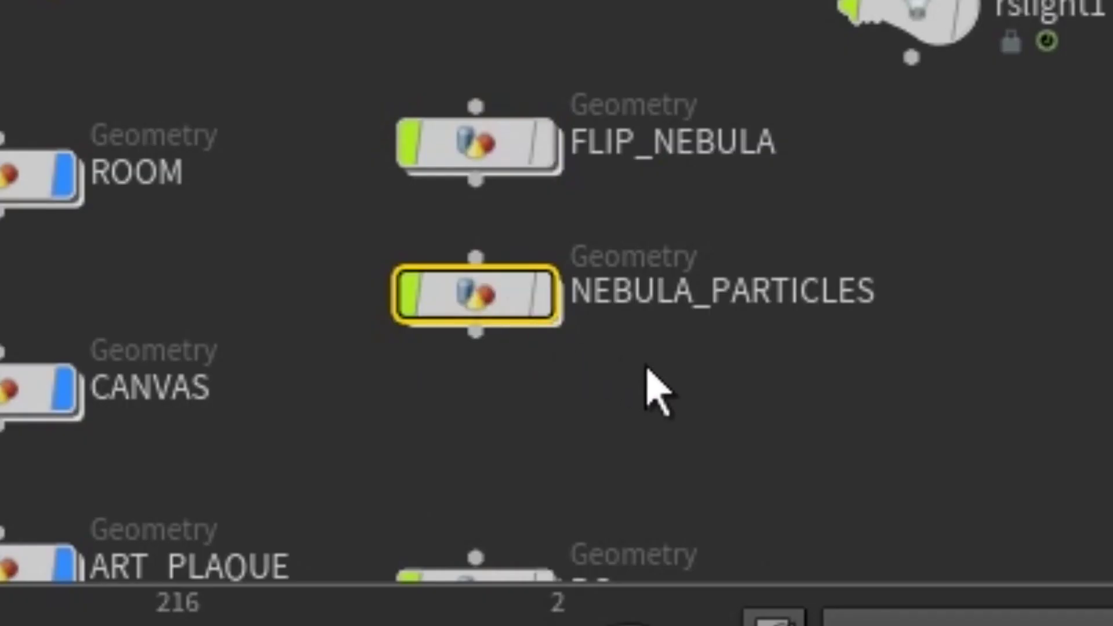
pyautogui.press('c')
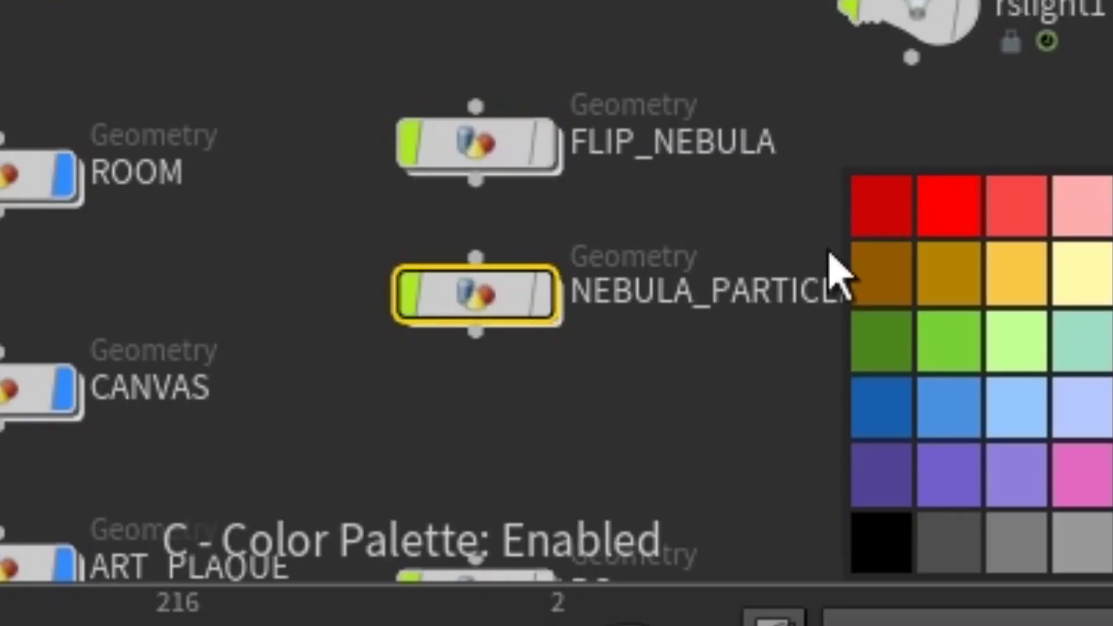
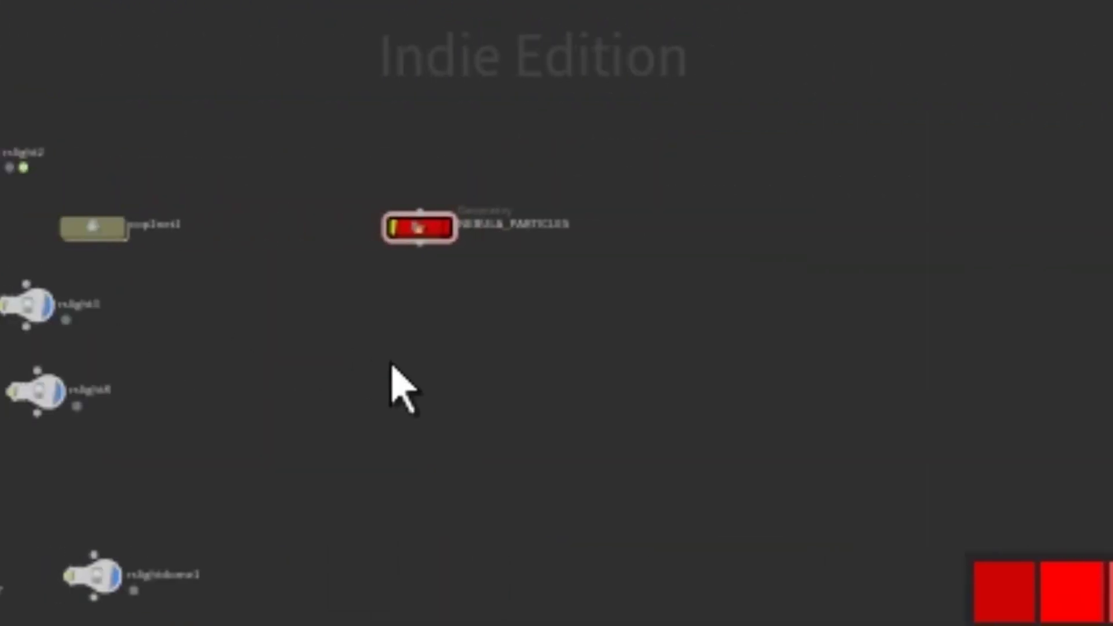
# Move the NEBULA_PARTICLES node to a new spot in the object network and close the colour palette.
pyautogui.scroll(-5, 534, 364)
pyautogui.moveTo(534, 362); pyautogui.dragTo(882, 323)
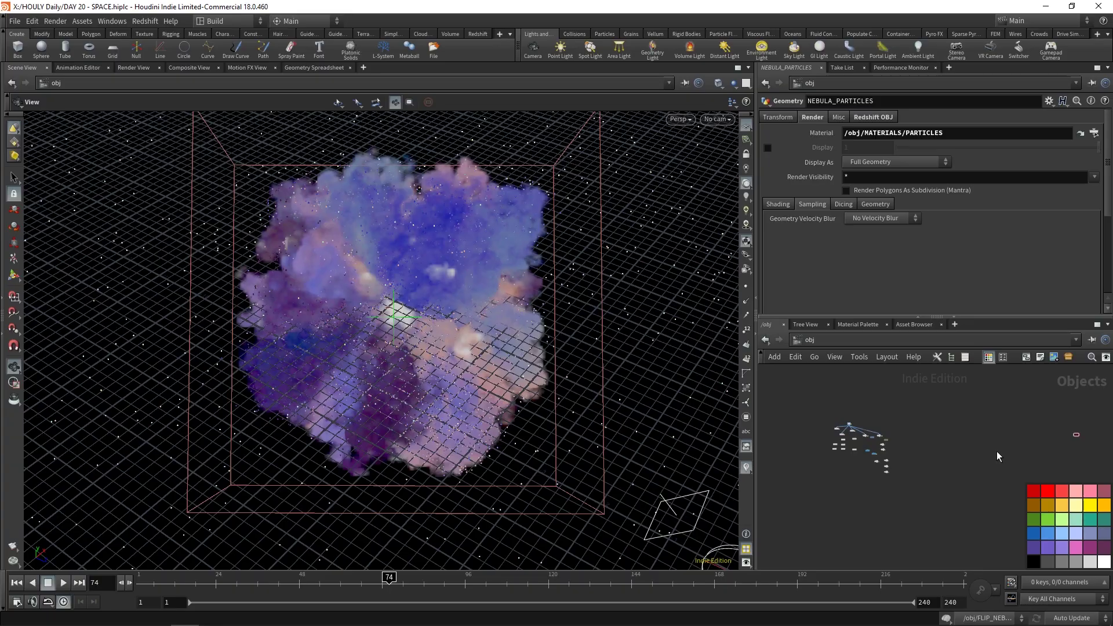
pyautogui.press('c')
# Pan and zoom the network view onto the scene's object nodes.
pyautogui.scroll(5, 980, 429)
pyautogui.moveTo(984, 471); pyautogui.dragTo(951, 451, button='middle')
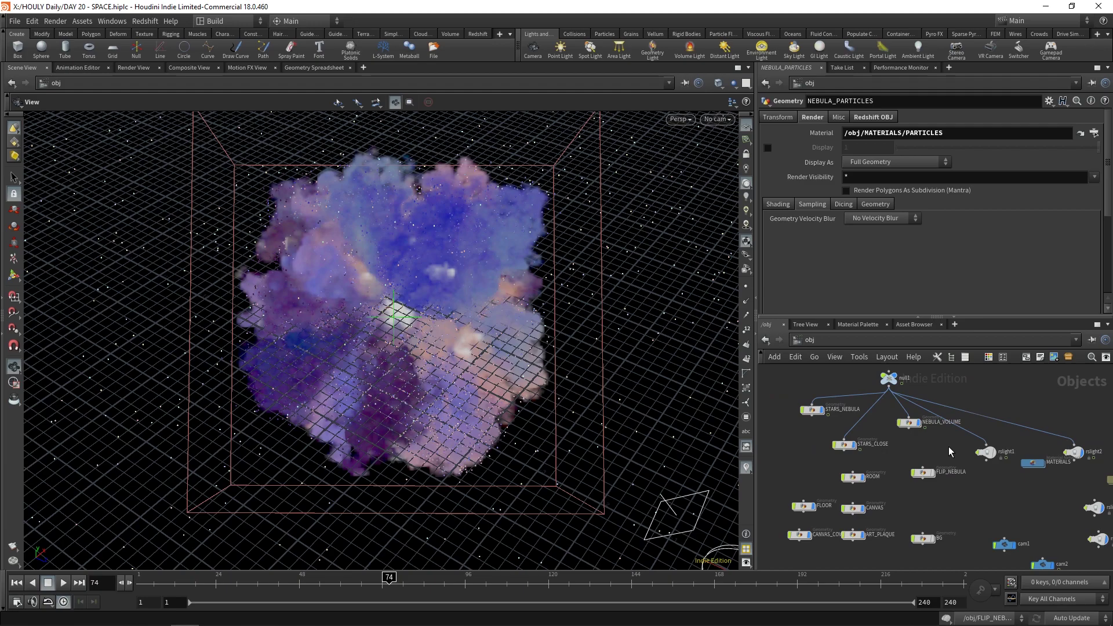
pyautogui.scroll(3, 950, 452)
pyautogui.moveTo(942, 470); pyautogui.dragTo(915, 454, button='middle')
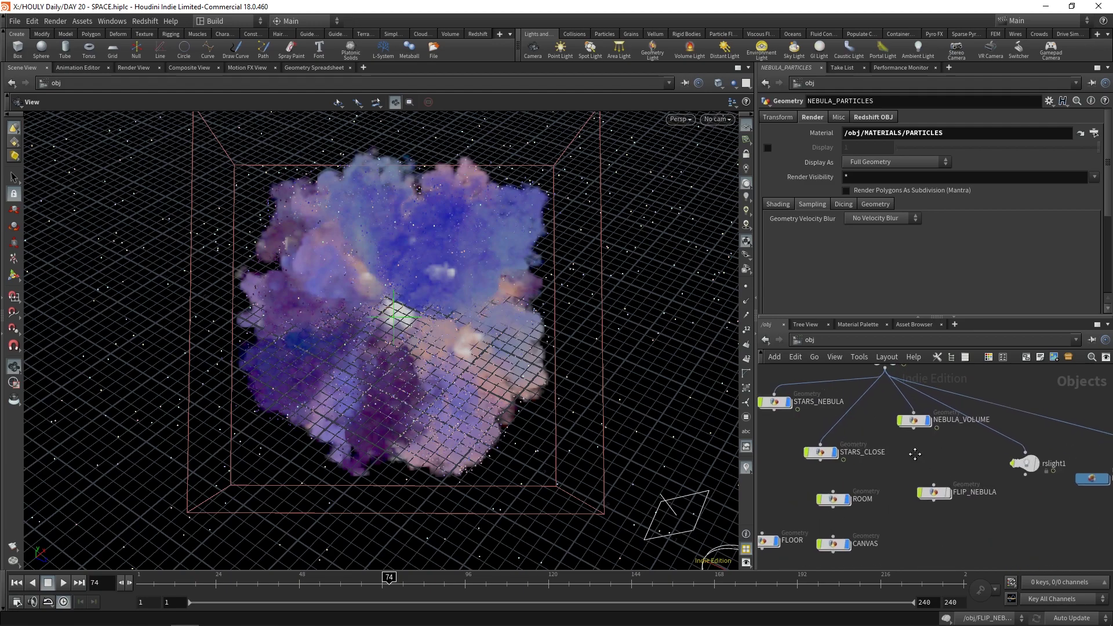
pyautogui.scroll(6, 442, 325)
pyautogui.moveTo(442, 325); pyautogui.dragTo(531, 238)
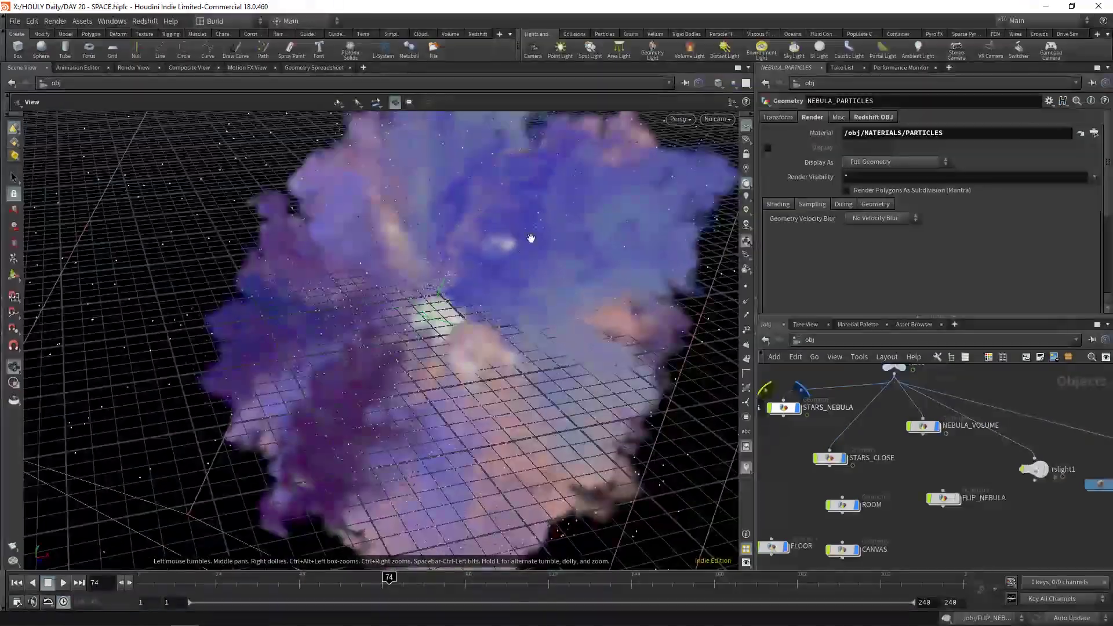
pyautogui.moveTo(348, 181); pyautogui.dragTo(374, 298)
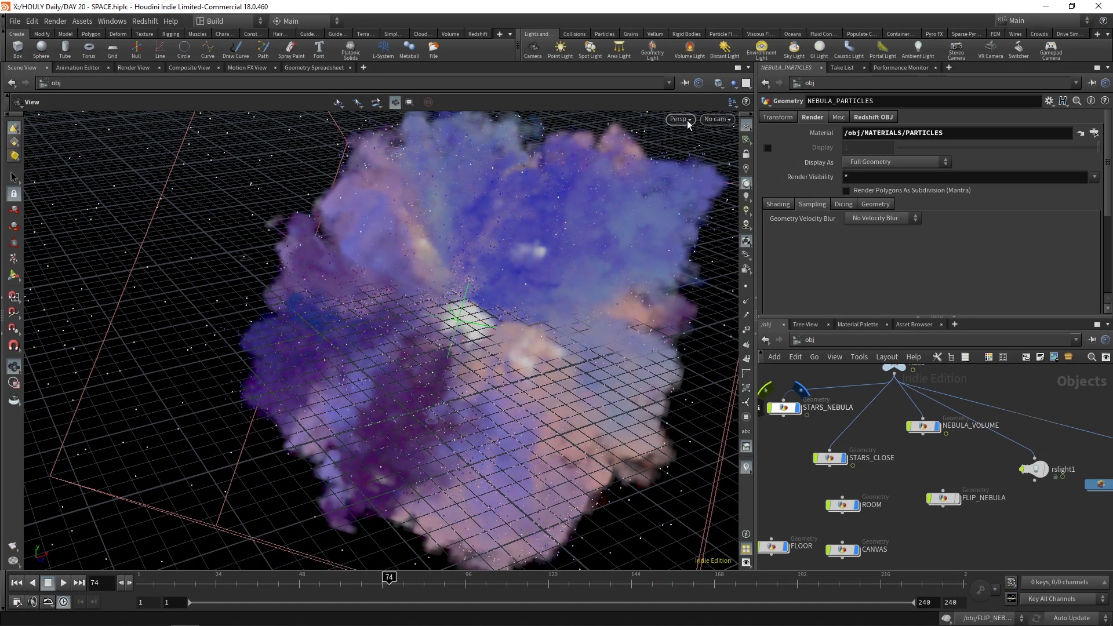
pyautogui.moveTo(285, 251); pyautogui.dragTo(389, 241)
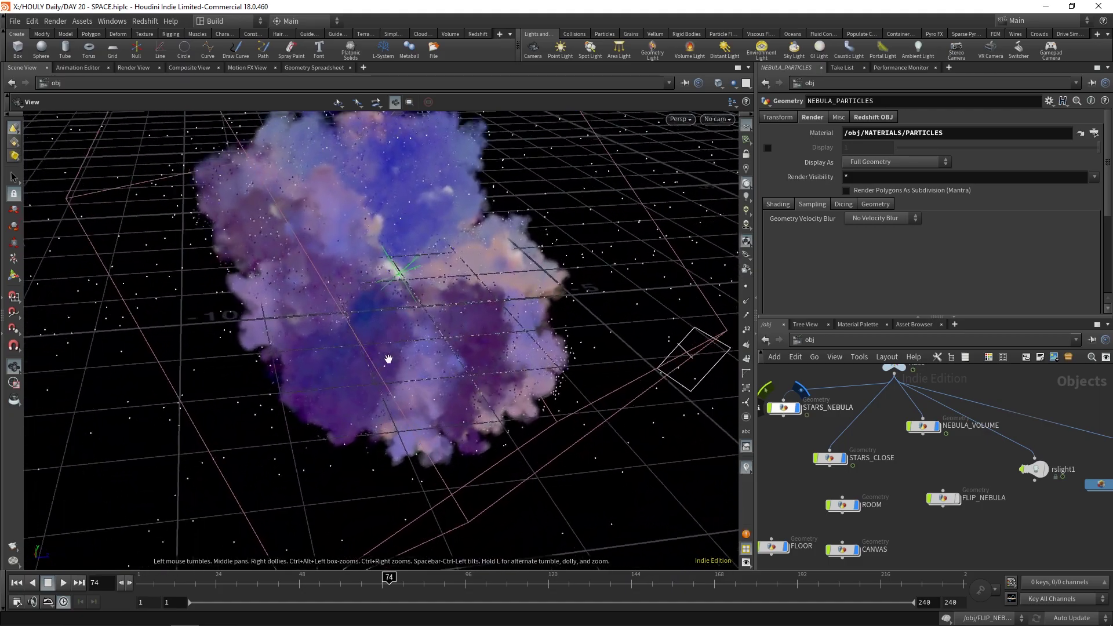
pyautogui.scroll(10, 410, 242)
pyautogui.moveTo(338, 280)
pyautogui.mouseDown()
pyautogui.moveTo(293, 281)
pyautogui.moveTo(345, 261)
pyautogui.mouseUp()
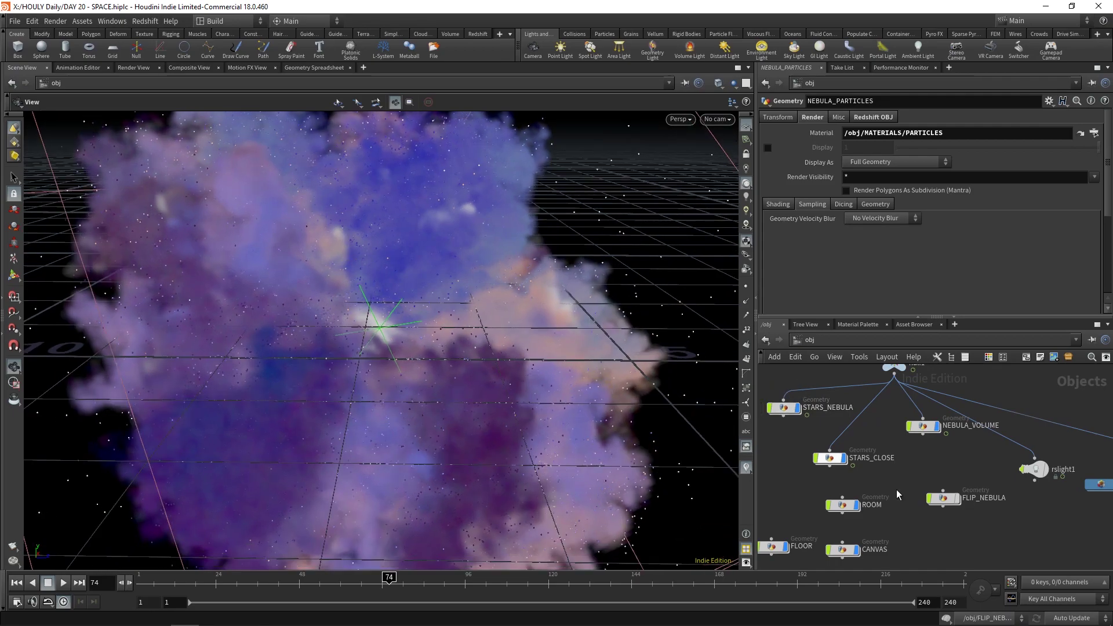
pyautogui.scroll(-2, 941, 534)
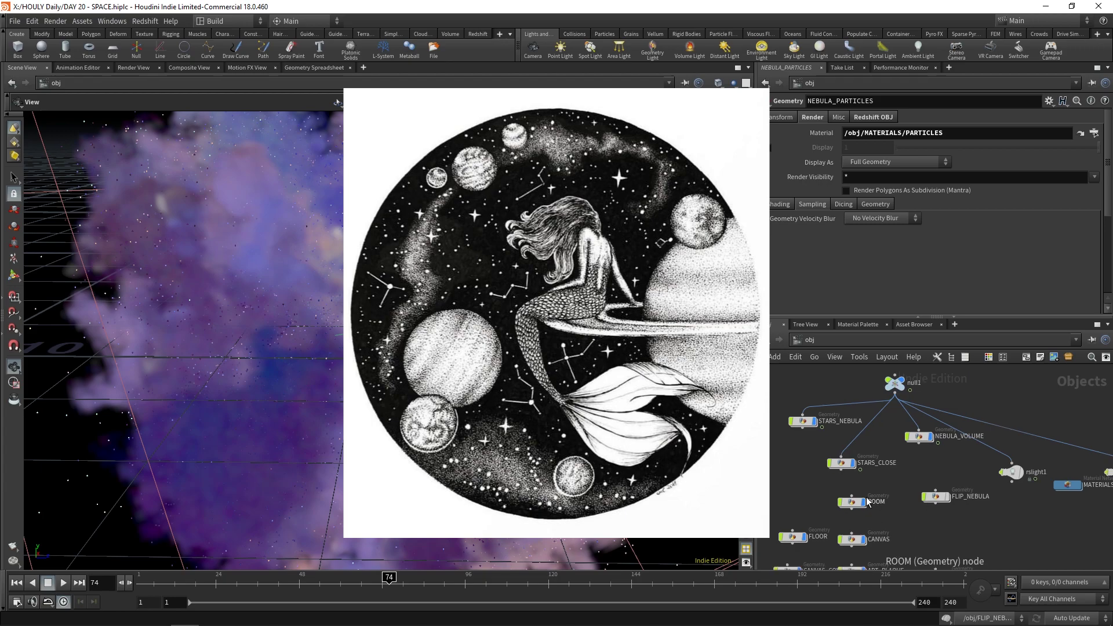
# Look through cam1 at the gallery room, then orbit back out of the camera.
pyautogui.click(716, 119)
pyautogui.click(726, 174)
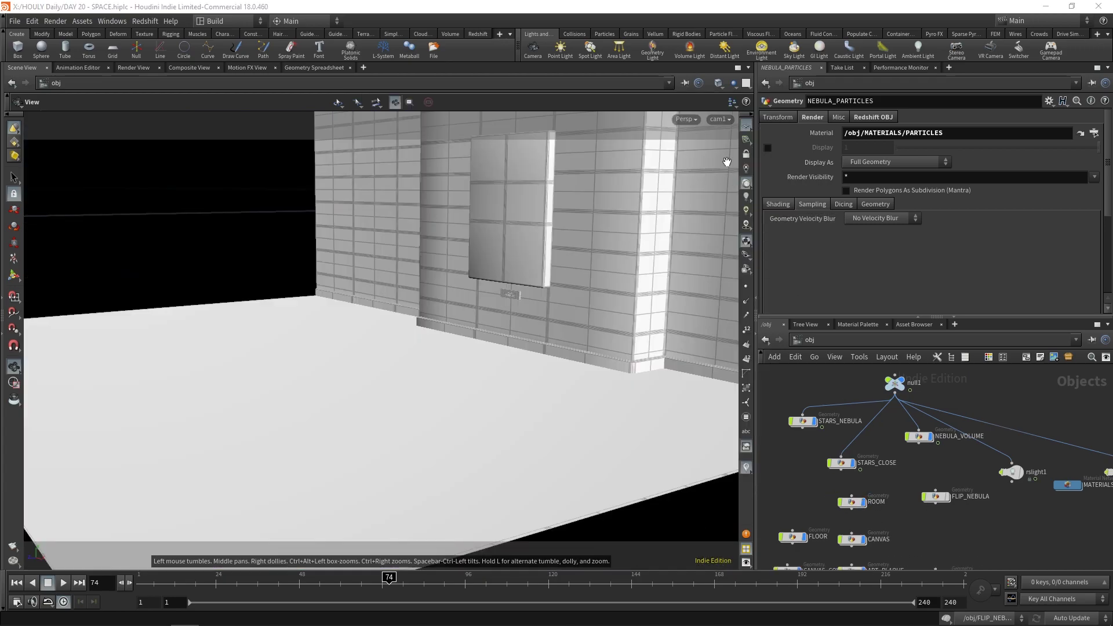
pyautogui.moveTo(383, 322); pyautogui.dragTo(666, 290)
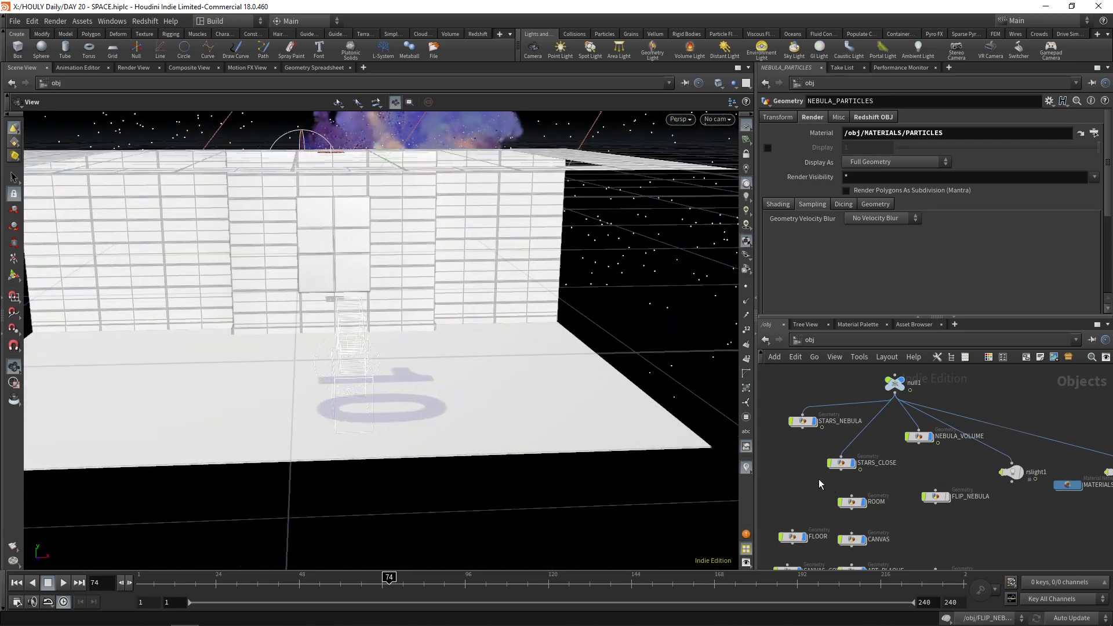
# Select the CANVAS_COVER object in the network to show its parameters.
pyautogui.scroll(2, 870, 493)
pyautogui.scroll(-3, 904, 447)
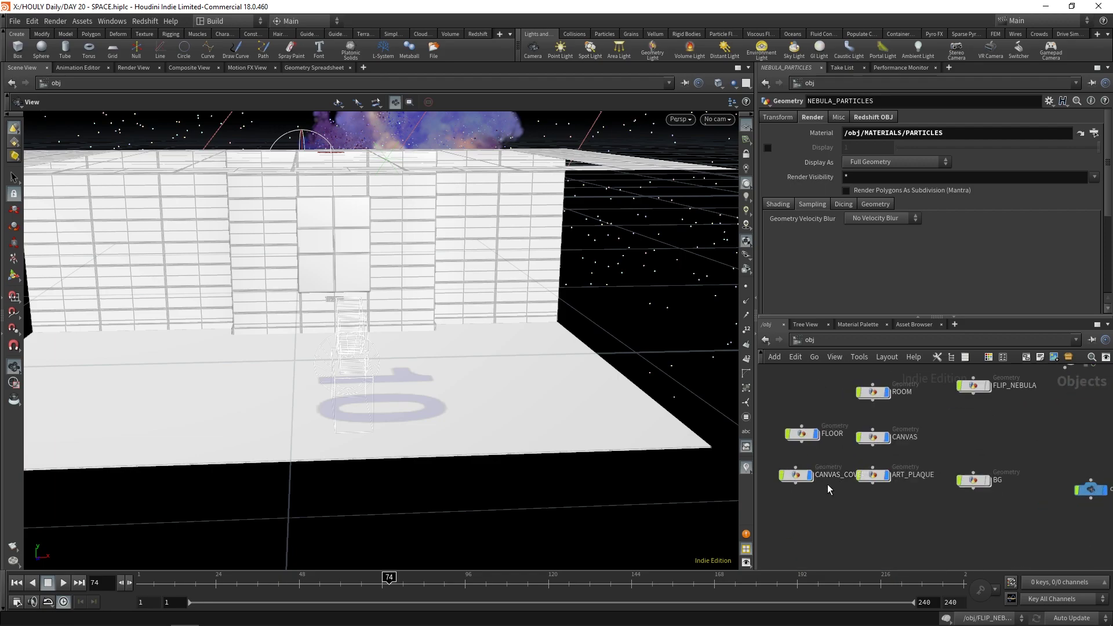
pyautogui.click(811, 479)
# Keep CANVAS_COVER selected and view the scene through cam2 facing the canvas.
pyautogui.click(719, 119)
pyautogui.click(713, 135)
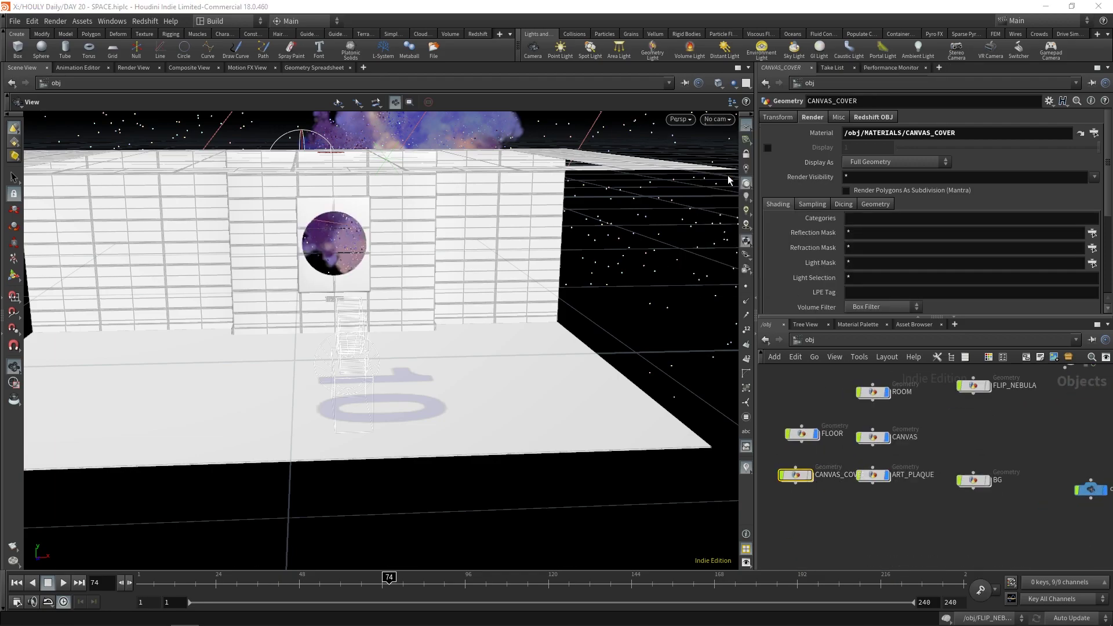
pyautogui.click(719, 118)
pyautogui.click(728, 147)
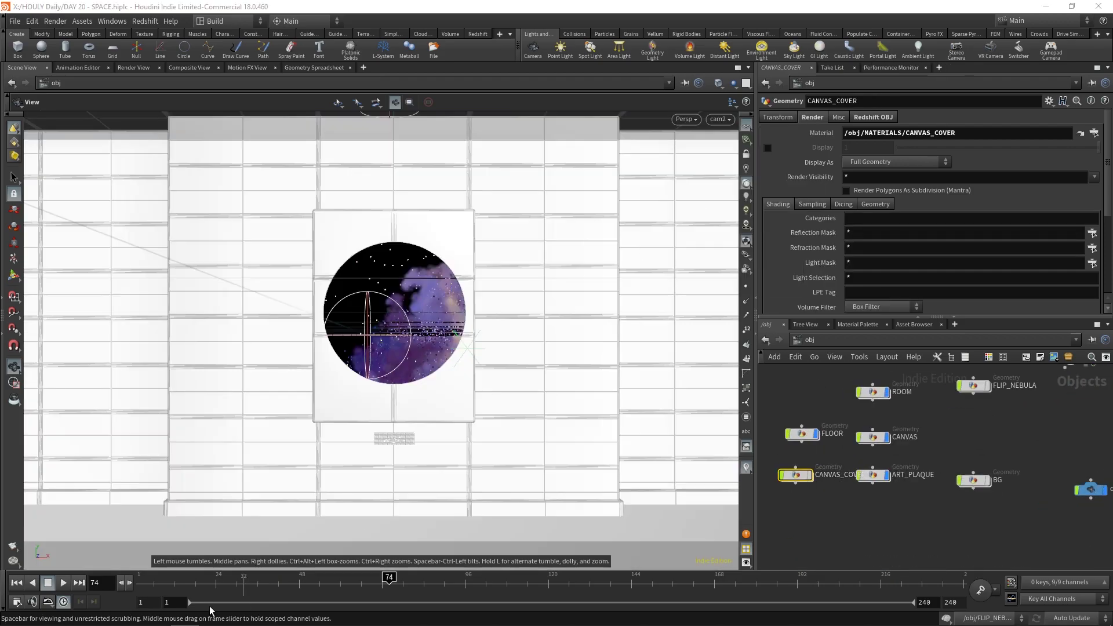
# Start at frame 1 and scrub cam2's push-in through the canvas hole to frame 213.
pyautogui.click(120, 583)
pyautogui.moveTo(278, 584); pyautogui.dragTo(192, 578)
pyautogui.moveTo(315, 548); pyautogui.dragTo(832, 572)
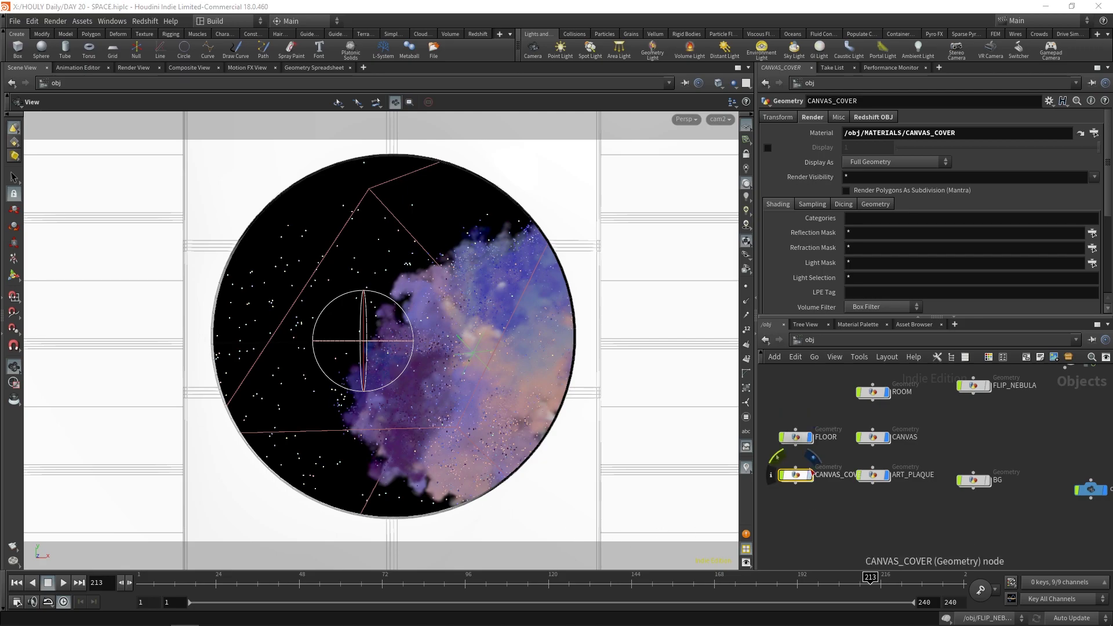
pyautogui.scroll(-15, 345, 435)
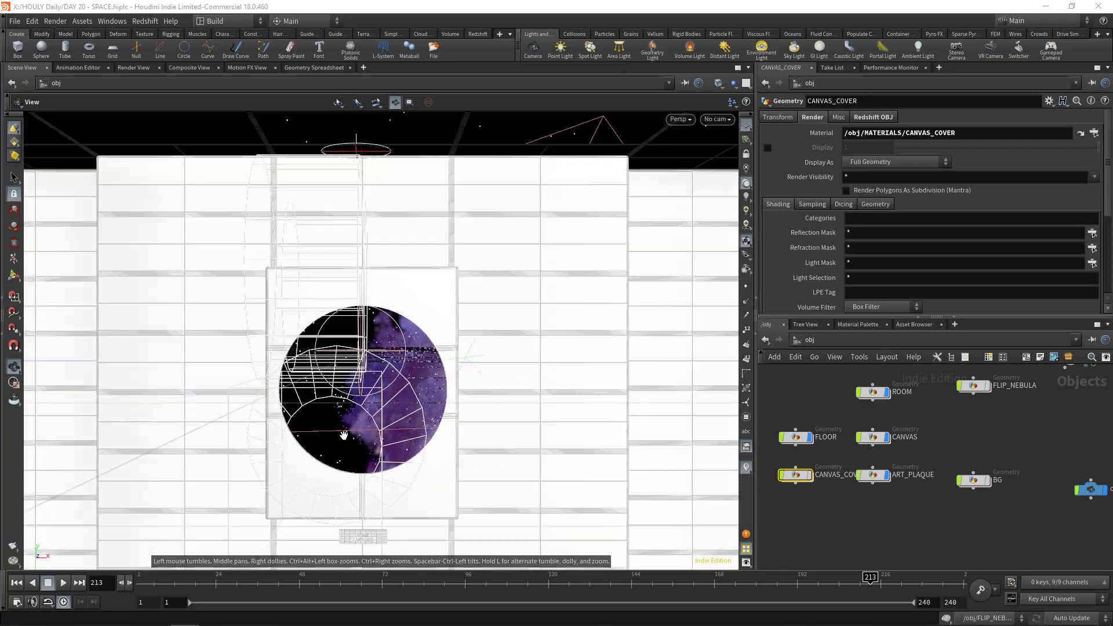
pyautogui.moveTo(346, 436); pyautogui.dragTo(234, 434)
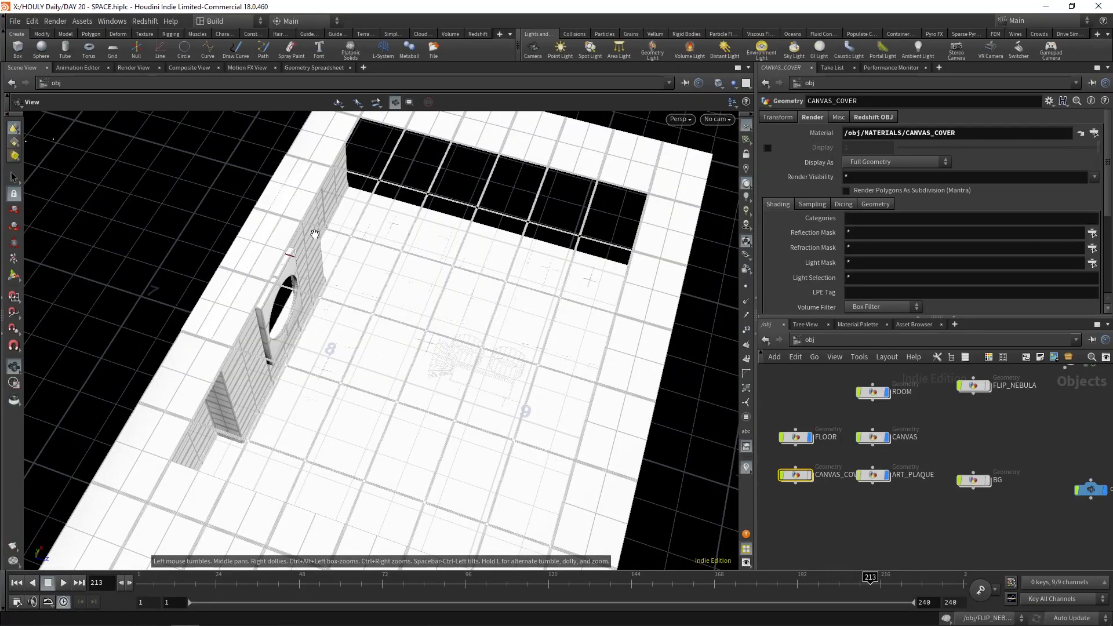
pyautogui.moveTo(489, 340); pyautogui.dragTo(308, 348)
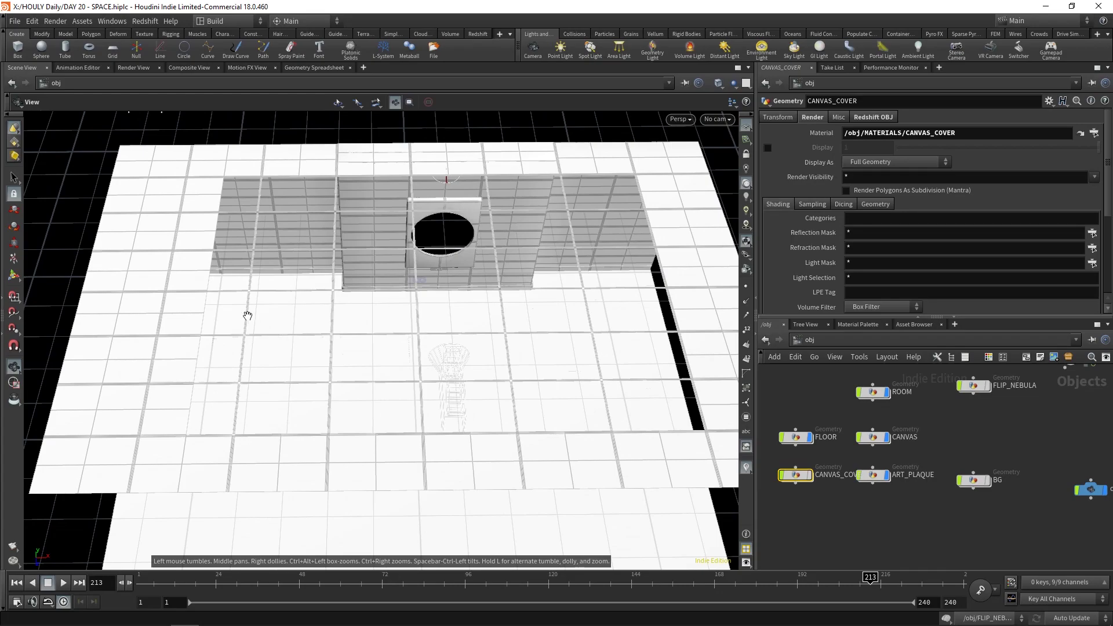
pyautogui.moveTo(246, 313); pyautogui.dragTo(455, 325)
pyautogui.scroll(2, 454, 325)
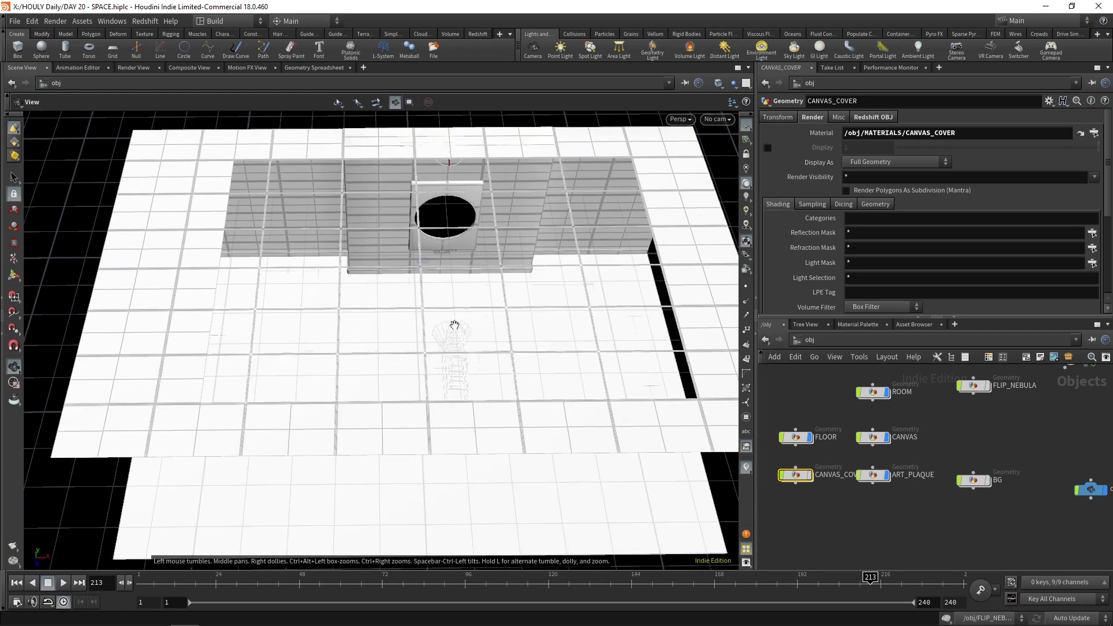
pyautogui.scroll(-10, 448, 308)
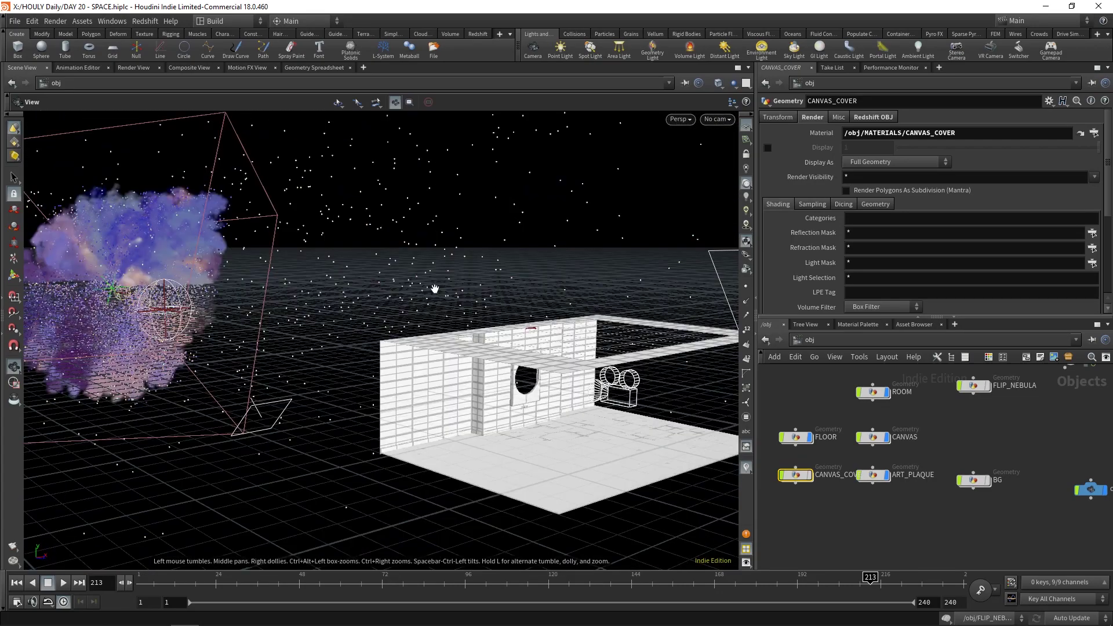
pyautogui.moveTo(447, 308); pyautogui.dragTo(363, 295)
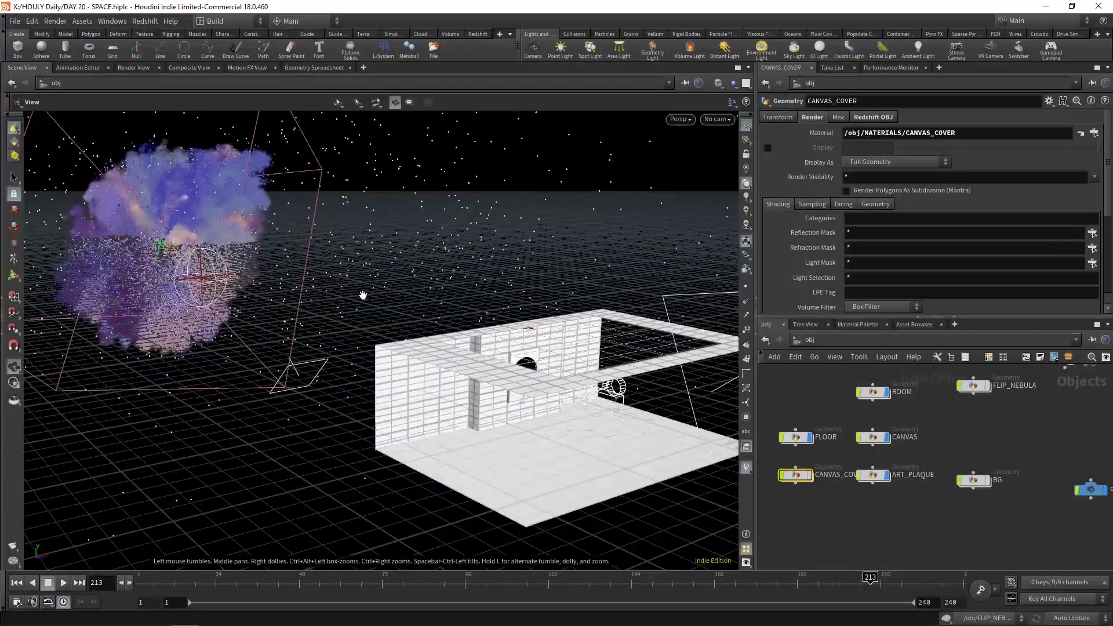